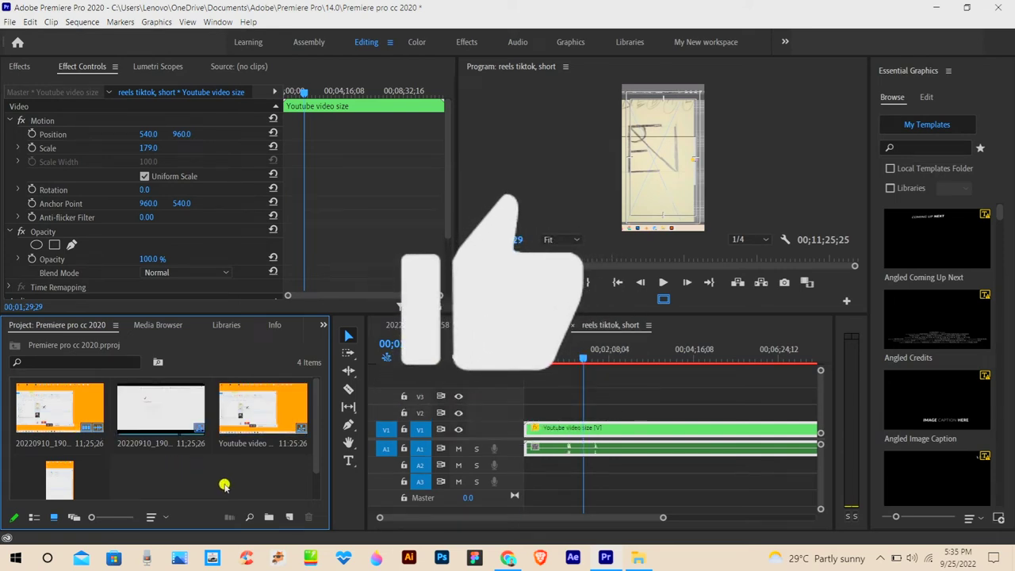
- Select all four items in the Project panel and bring up the Import dialog
{"action": "mouse_move", "coordinate": [225, 482]}
{"action": "left_mouse_down"}
{"action": "mouse_move", "coordinate": [86, 439]}
{"action": "mouse_move", "coordinate": [65, 417]}
{"action": "left_mouse_up"}
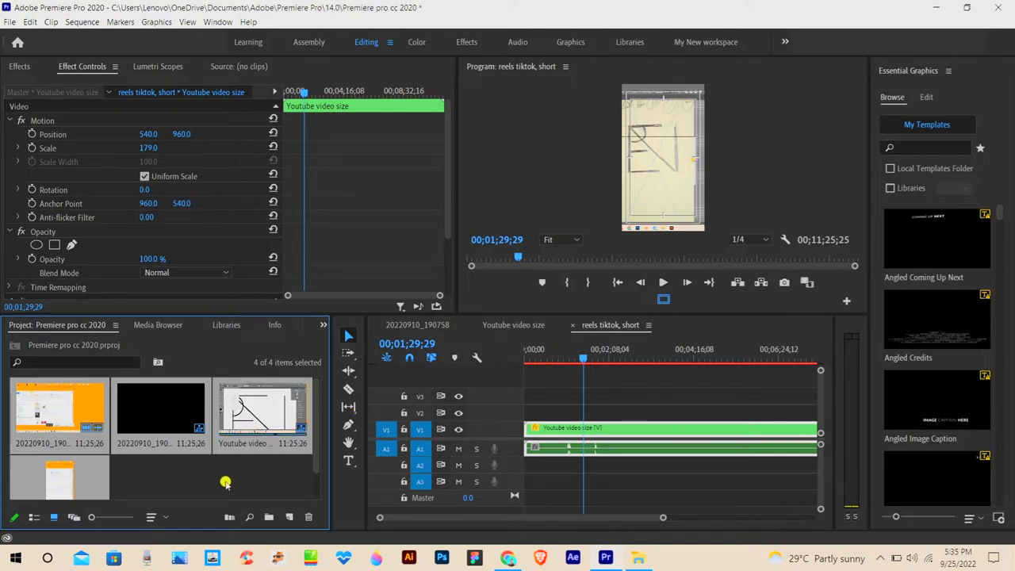
{"action": "double_click", "coordinate": [225, 483]}
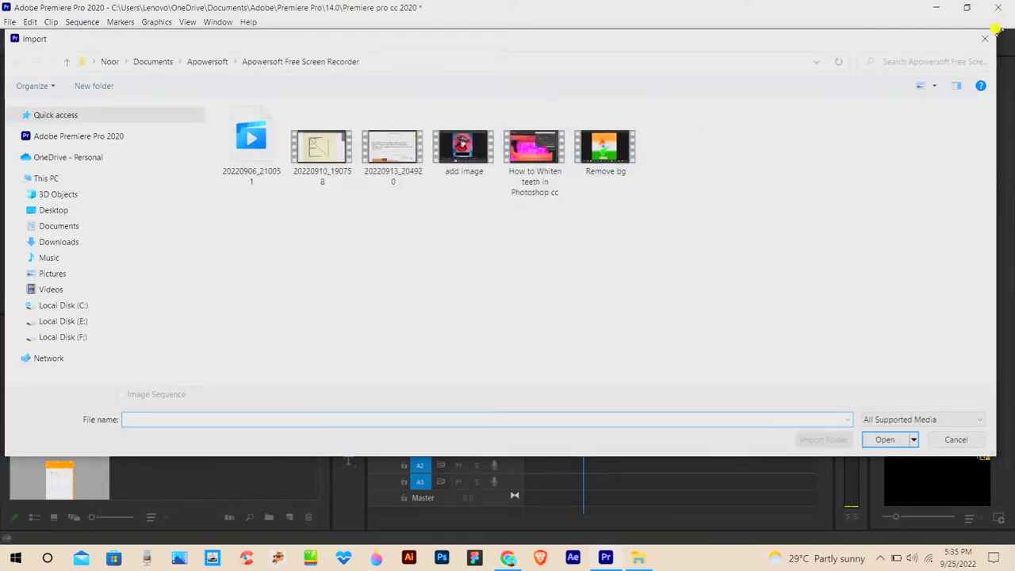
{"action": "left_click_drag", "start_coordinate": [644, 279], "coordinate": [304, 136]}
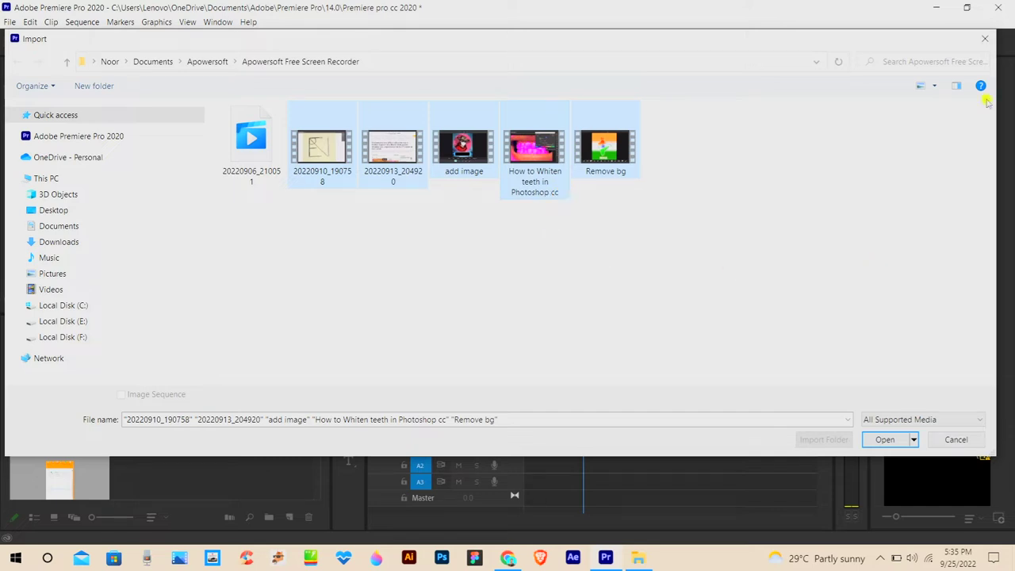
{"action": "left_click", "coordinate": [985, 39]}
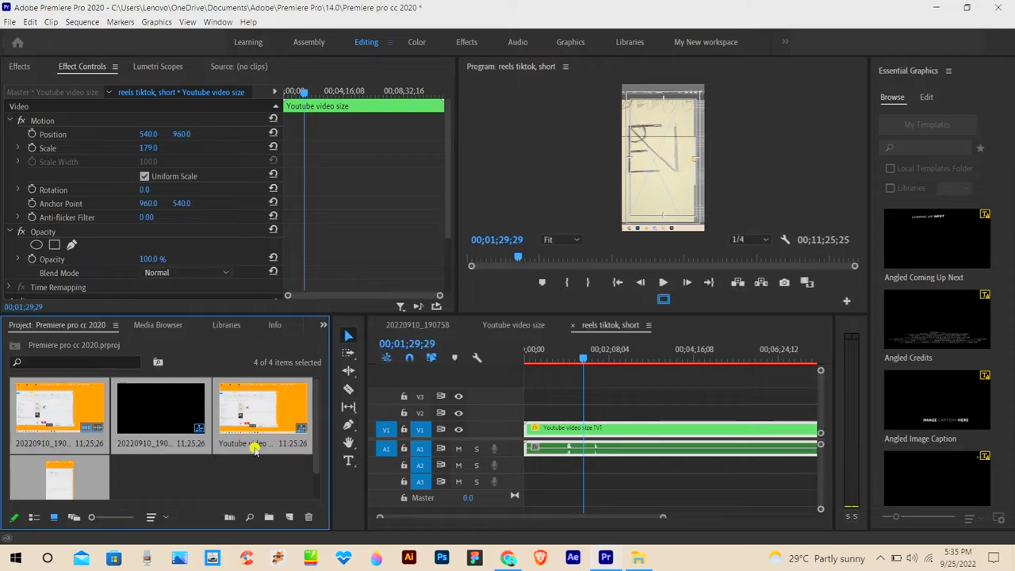
- Add a new bin named 'premiere pro basi nepali' and open it in its own tab
{"action": "left_click", "coordinate": [223, 479]}
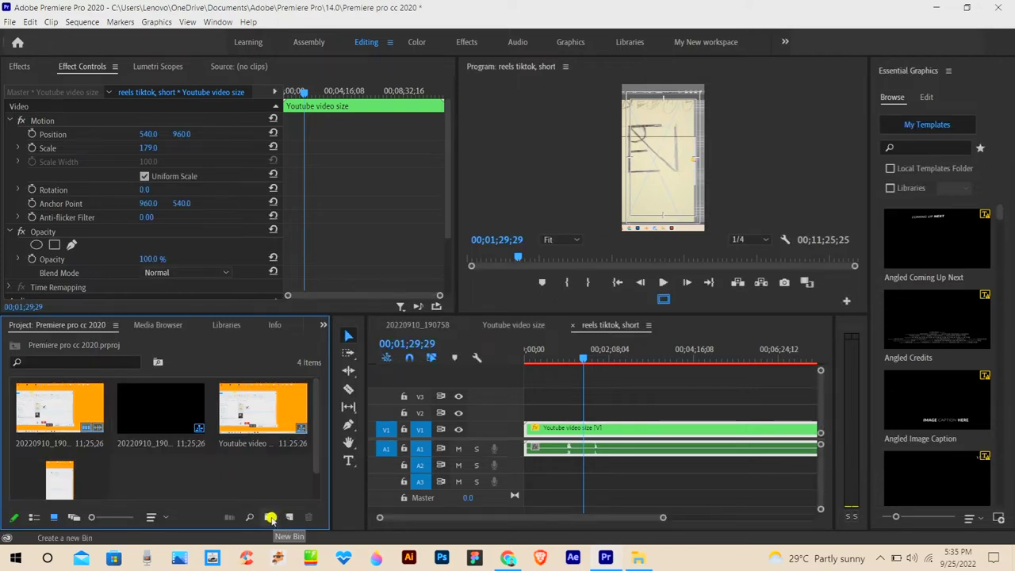
{"action": "left_click", "coordinate": [271, 518]}
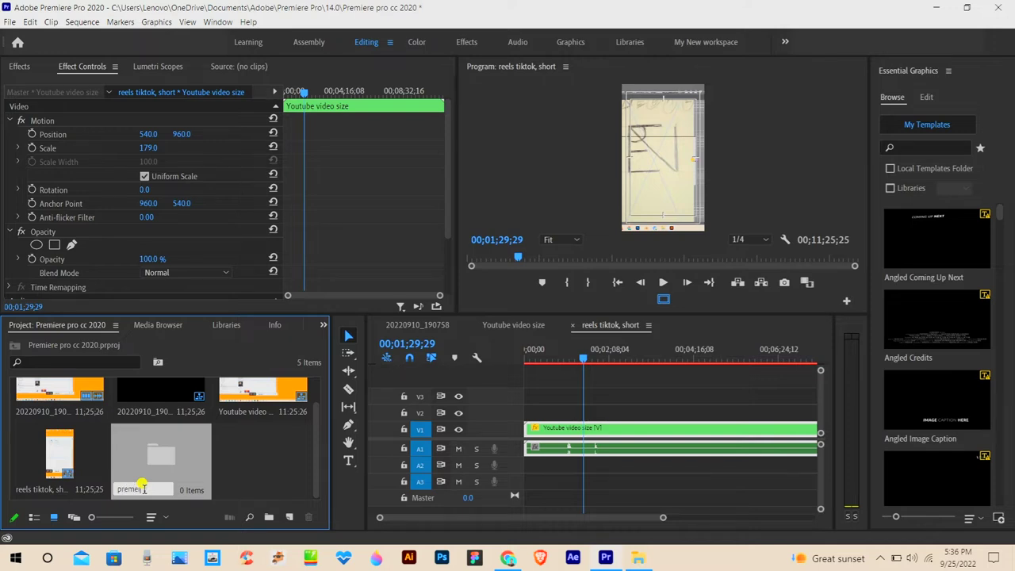
{"action": "type", "text": "premiere pro"}
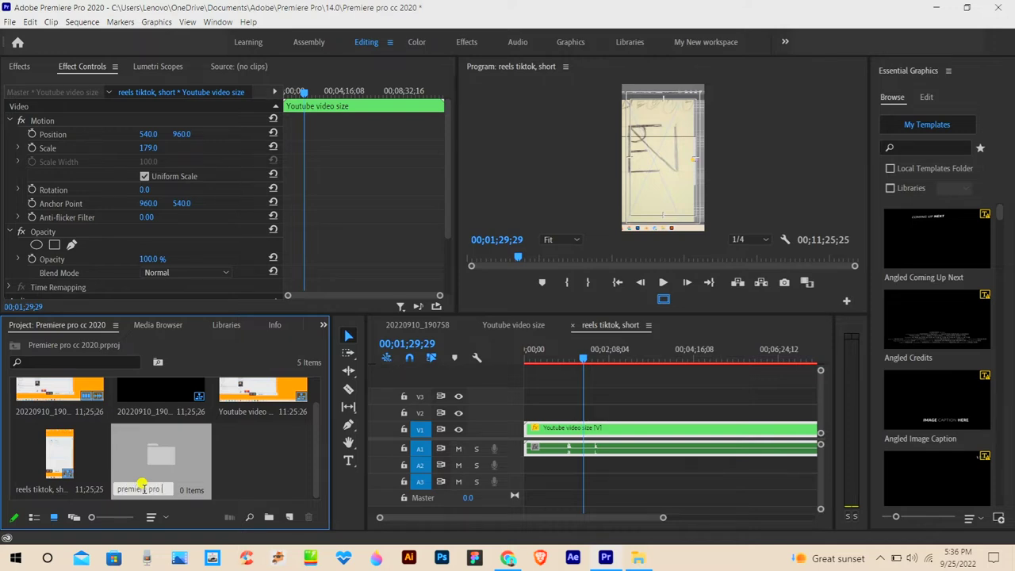
{"action": "type", "text": "bali nepali"}
{"action": "left_click", "coordinate": [79, 393]}
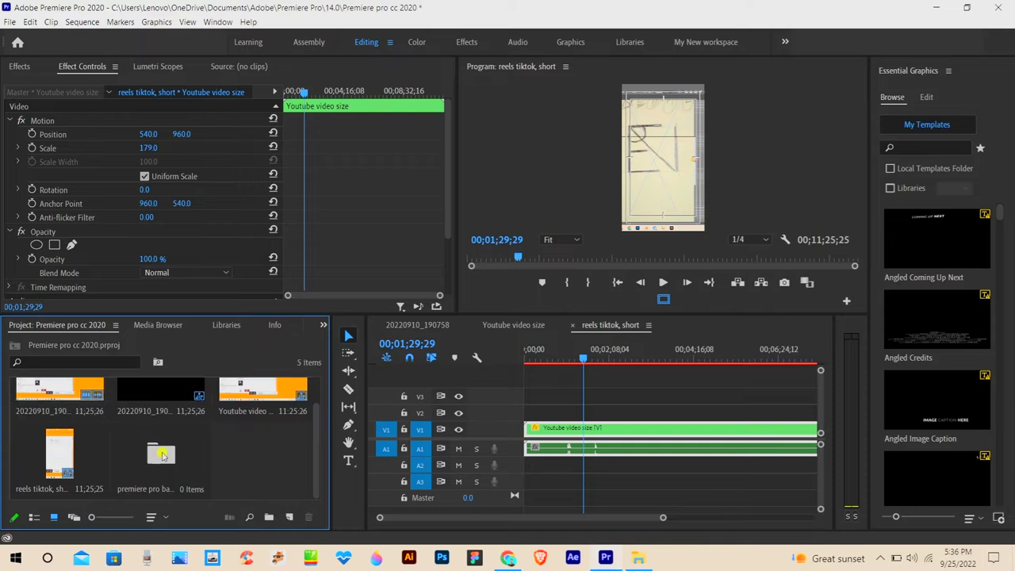
{"action": "double_click", "coordinate": [155, 450]}
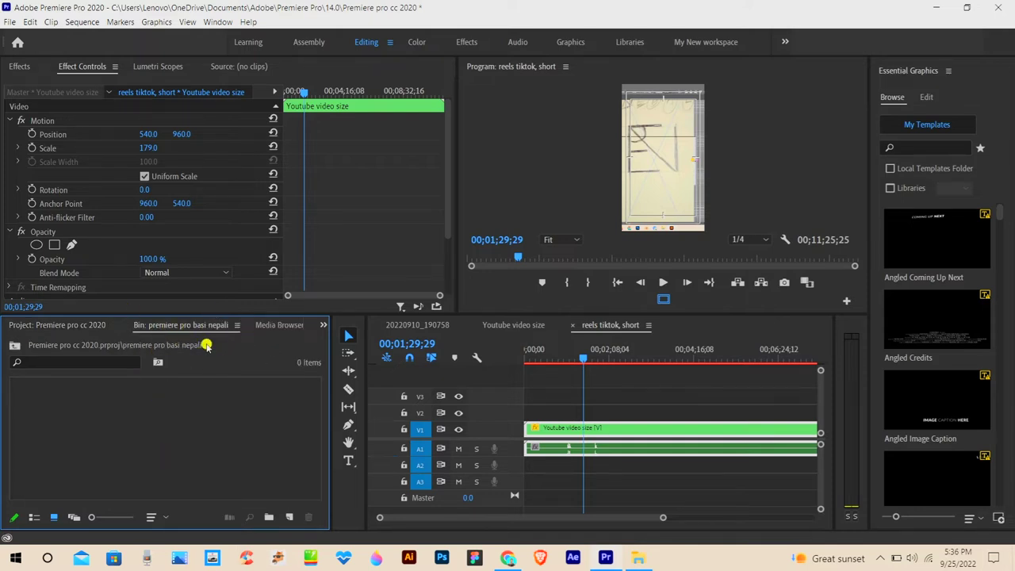
- Import the five screen-recorder videos, including add image and Remove bg, into the bin
{"action": "double_click", "coordinate": [162, 446]}
{"action": "left_click_drag", "start_coordinate": [785, 153], "coordinate": [317, 198]}
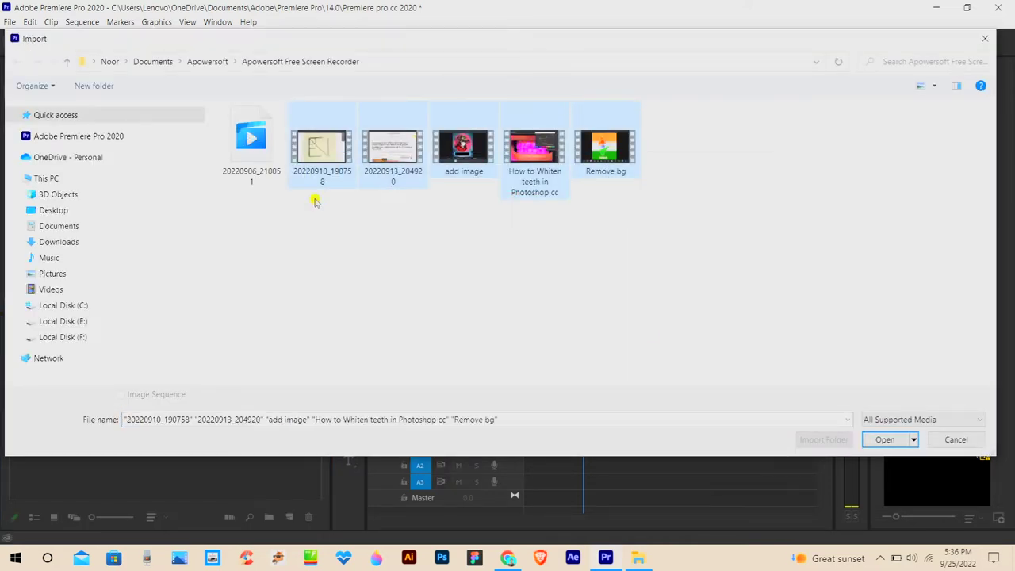
{"action": "left_click", "coordinate": [882, 439]}
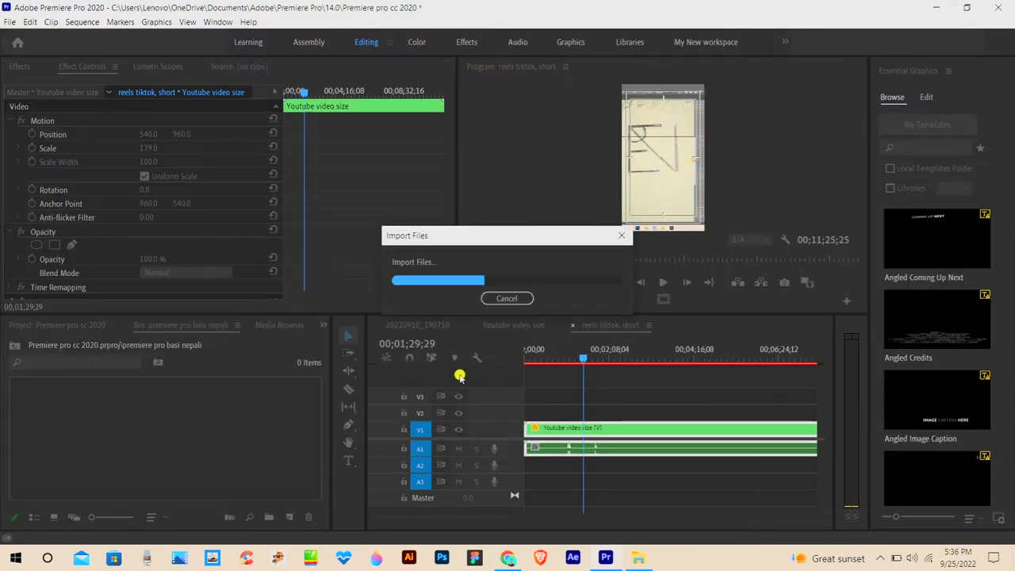
{"action": "left_click", "coordinate": [86, 333]}
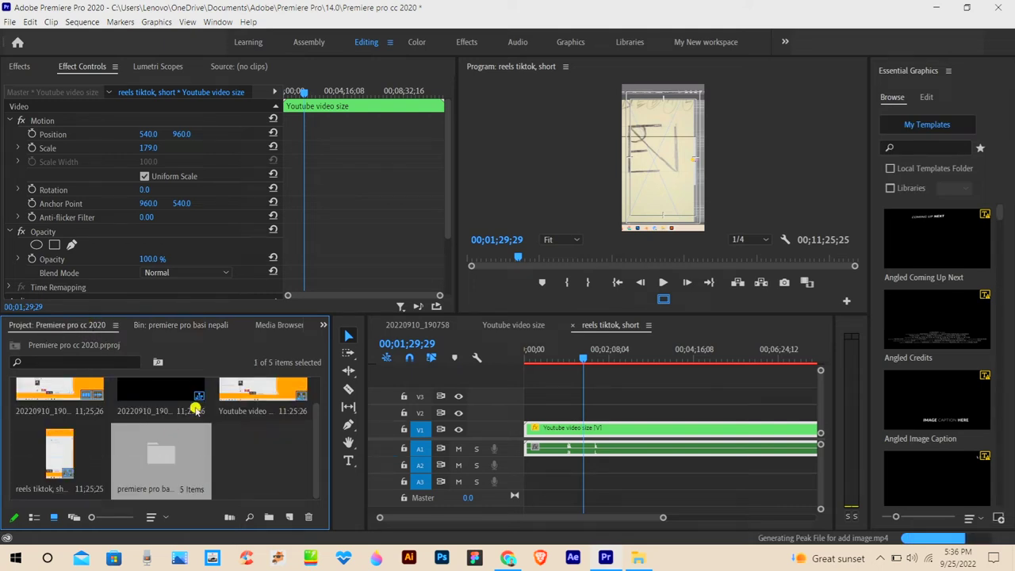
{"action": "left_click", "coordinate": [175, 322]}
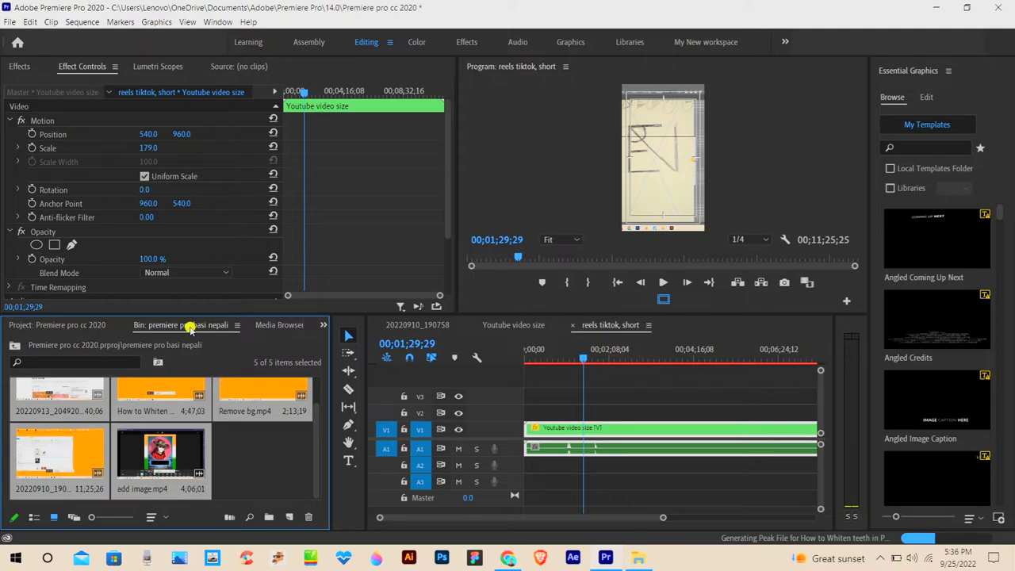
- Switch the bin to List View and adjust the clip row size
{"action": "left_click", "coordinate": [34, 517]}
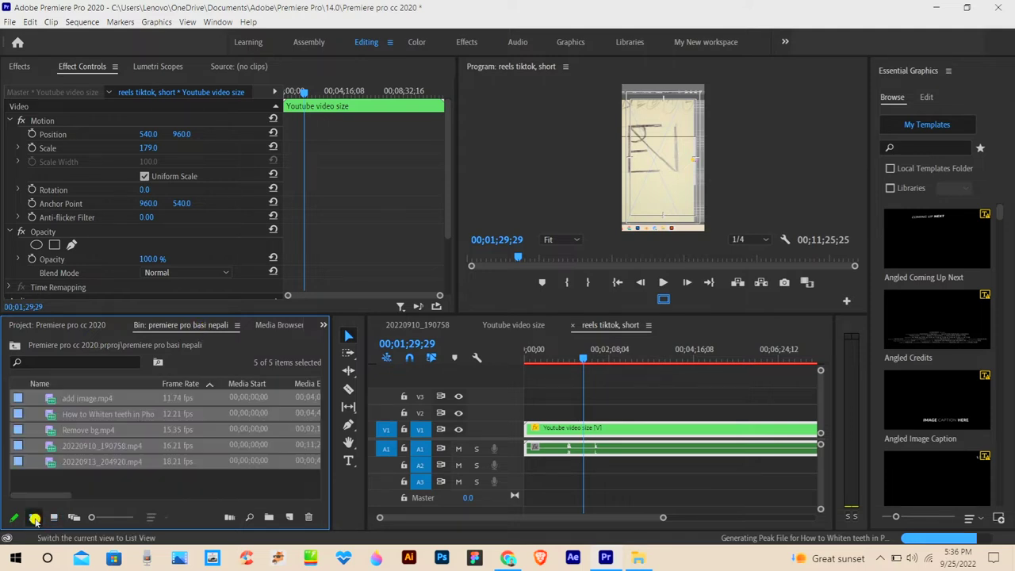
{"action": "mouse_move", "coordinate": [92, 517]}
{"action": "left_mouse_down"}
{"action": "mouse_move", "coordinate": [101, 520]}
{"action": "mouse_move", "coordinate": [91, 518]}
{"action": "left_mouse_up"}
{"action": "left_click", "coordinate": [183, 496]}
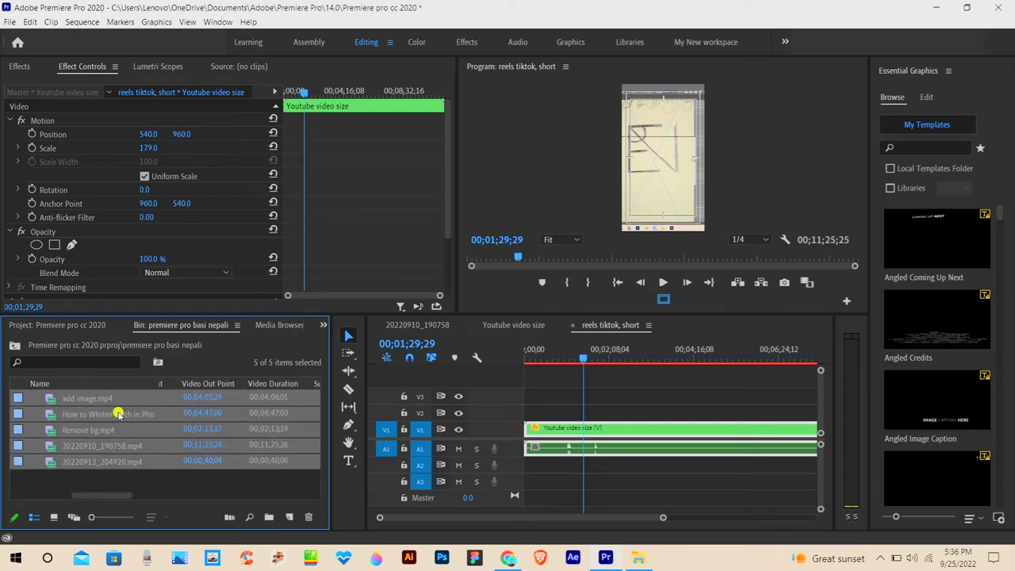
{"action": "left_click", "coordinate": [210, 491]}
{"action": "mouse_move", "coordinate": [188, 469]}
{"action": "left_mouse_down"}
{"action": "mouse_move", "coordinate": [64, 414]}
{"action": "mouse_move", "coordinate": [60, 393]}
{"action": "left_mouse_up"}
{"action": "right_click", "coordinate": [93, 400]}
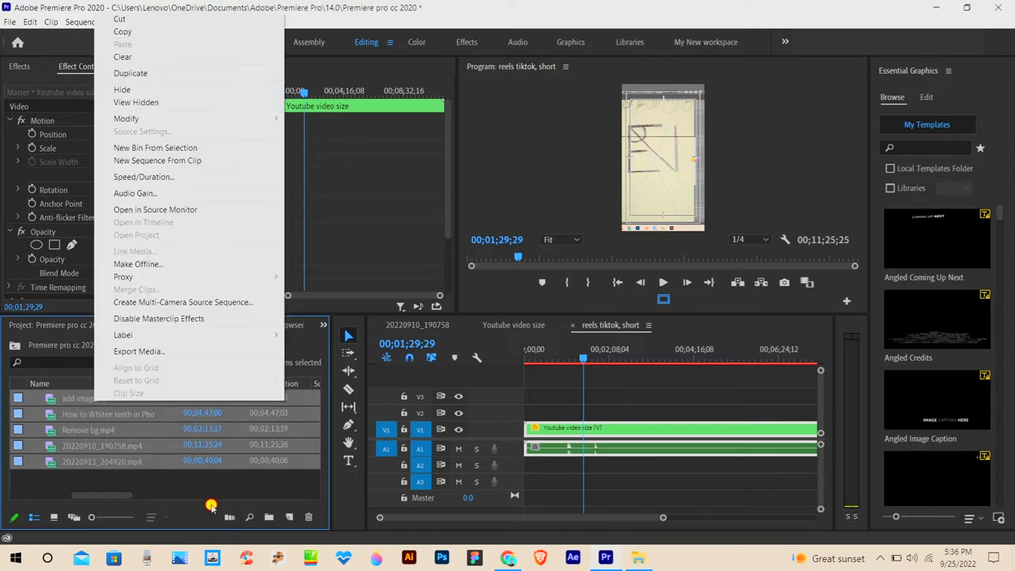
{"action": "left_click", "coordinate": [211, 506]}
- Rename the add image.mp4 clip to 'camera b roll'
{"action": "left_click", "coordinate": [92, 401]}
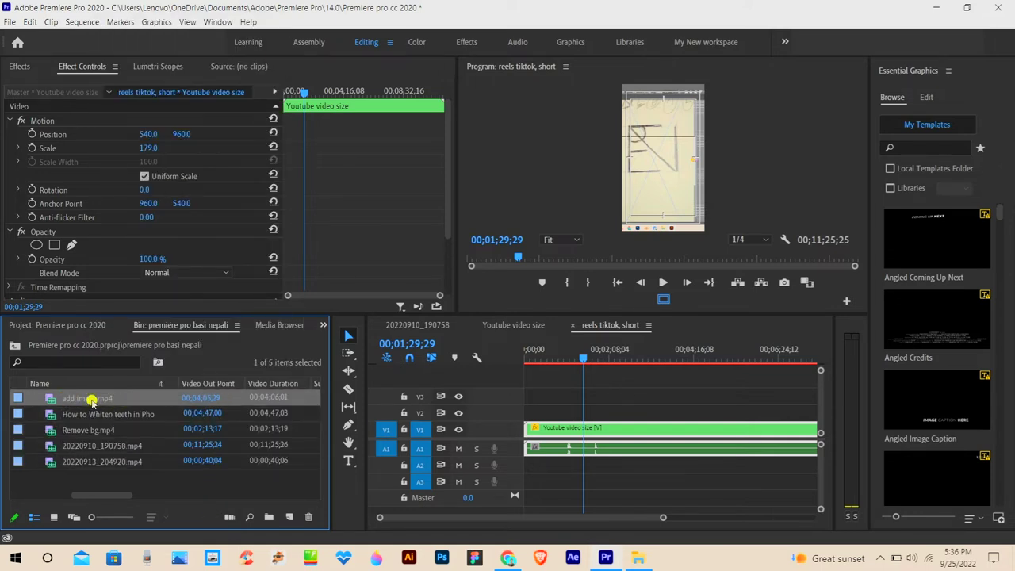
{"action": "right_click", "coordinate": [92, 401]}
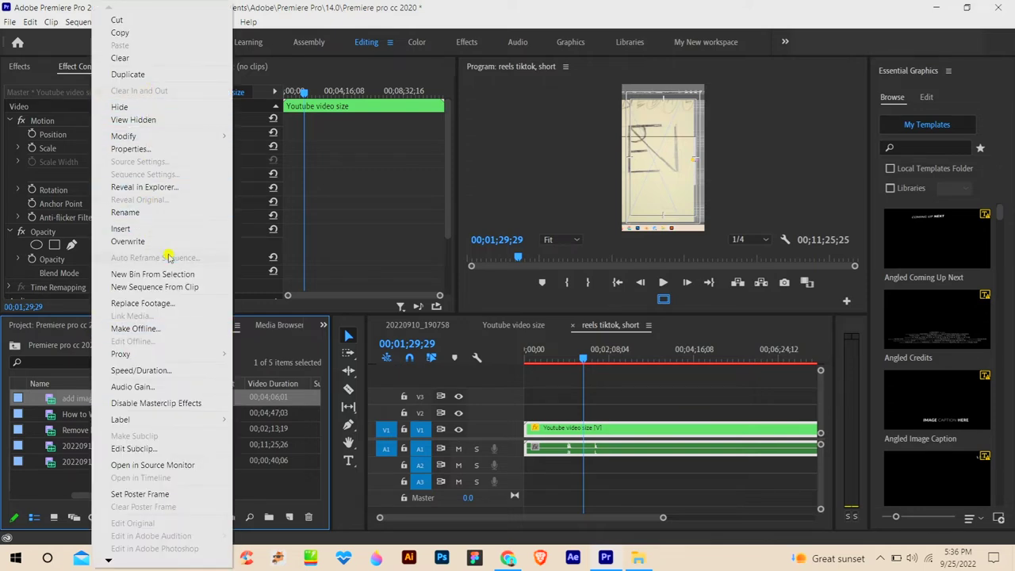
{"action": "left_click", "coordinate": [135, 212]}
{"action": "type", "text": "camera my B roll"}
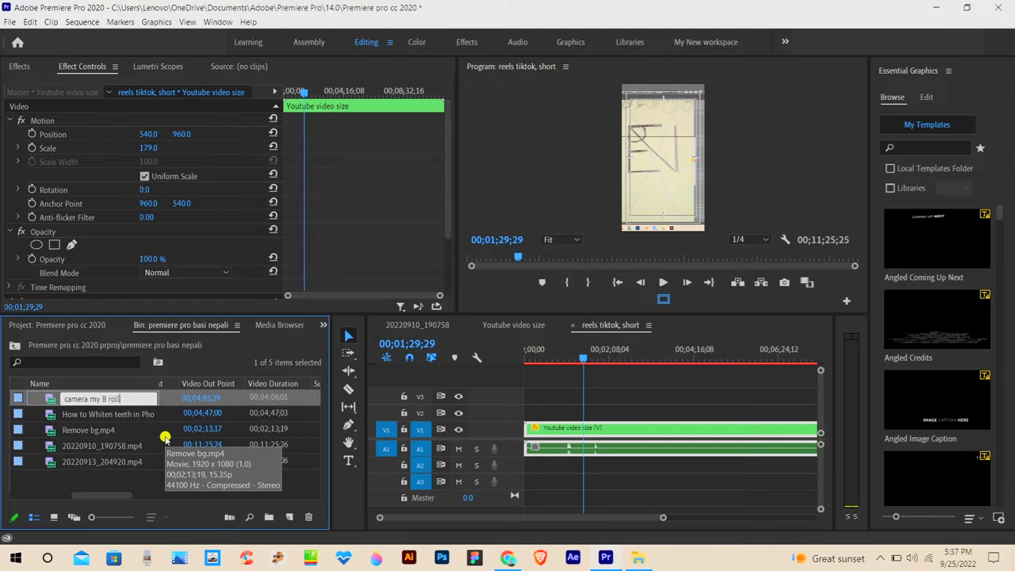
{"action": "key", "text": "BackSpace"}
{"action": "key", "text": "BackSpace"}
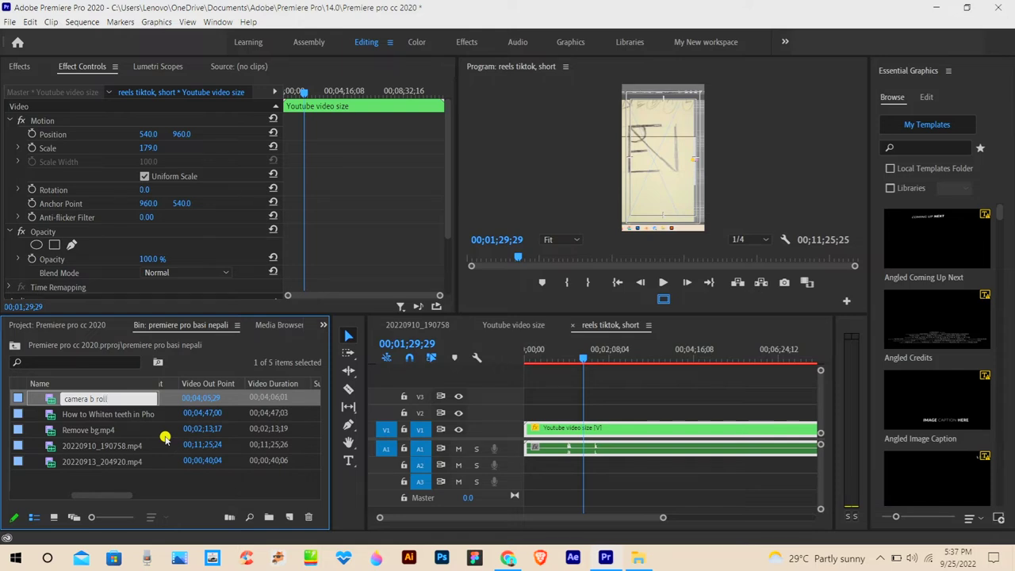
{"action": "key", "text": "Return"}
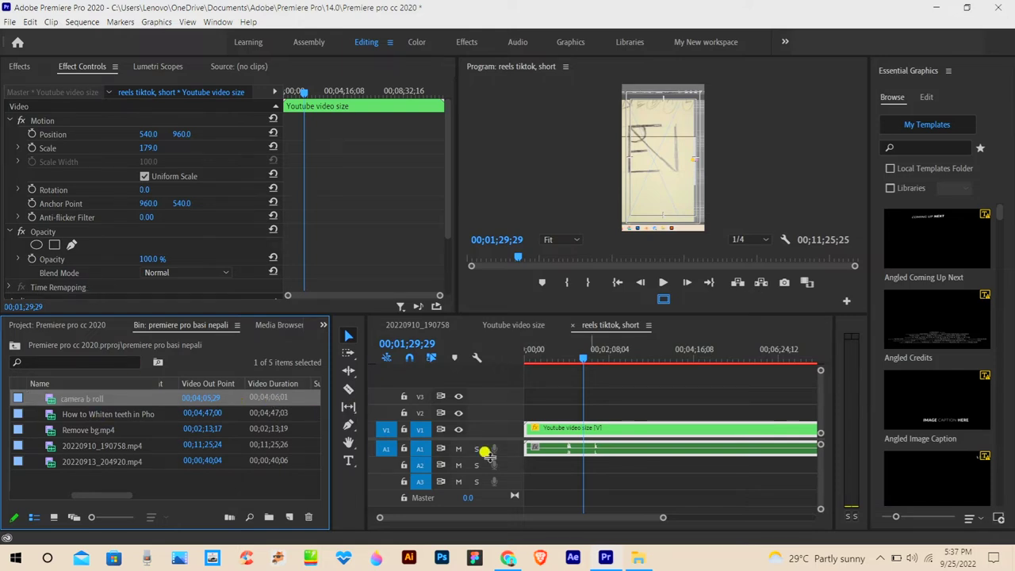
- Scrub the playhead further into the reels tiktok, short sequence
{"action": "left_click_drag", "start_coordinate": [662, 517], "coordinate": [712, 515]}
{"action": "scroll", "coordinate": [513, 451], "scroll_direction": "up", "scroll_amount": 4}
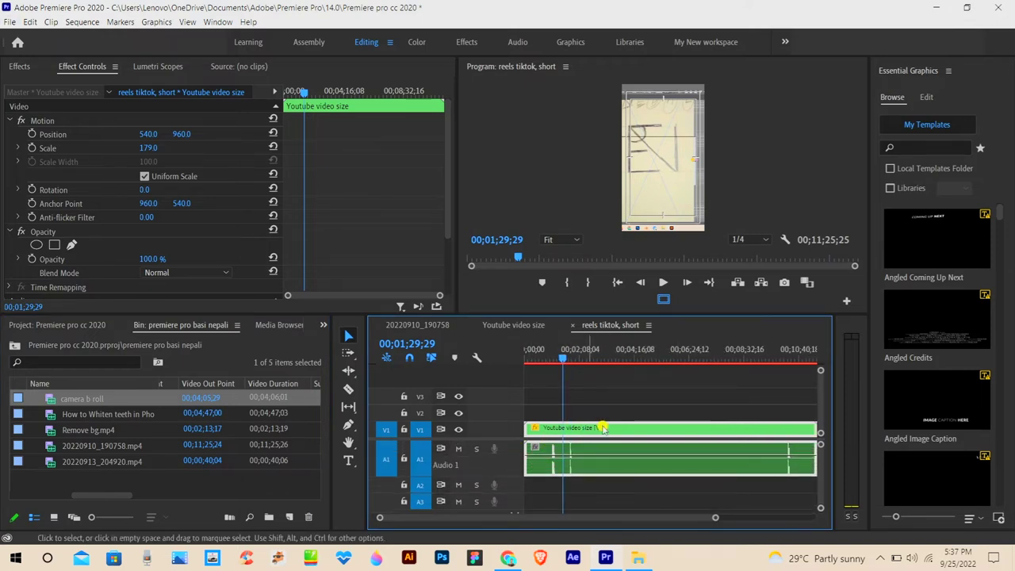
{"action": "mouse_move", "coordinate": [563, 357]}
{"action": "left_mouse_down"}
{"action": "mouse_move", "coordinate": [624, 356]}
{"action": "mouse_move", "coordinate": [633, 387]}
{"action": "left_mouse_up"}
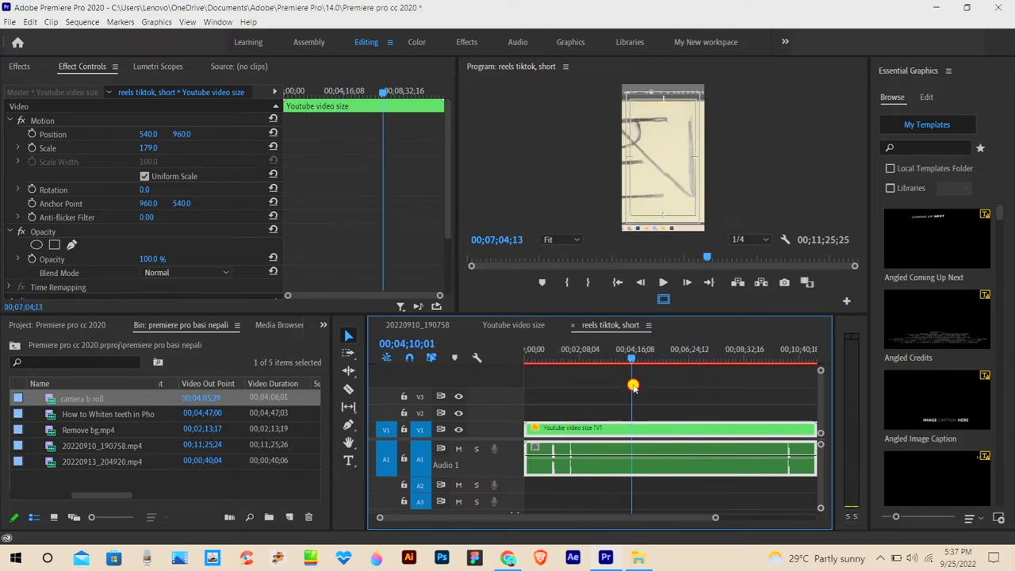
{"action": "mouse_move", "coordinate": [630, 358]}
{"action": "left_mouse_down"}
{"action": "mouse_move", "coordinate": [652, 357]}
{"action": "mouse_move", "coordinate": [621, 357]}
{"action": "left_mouse_up"}
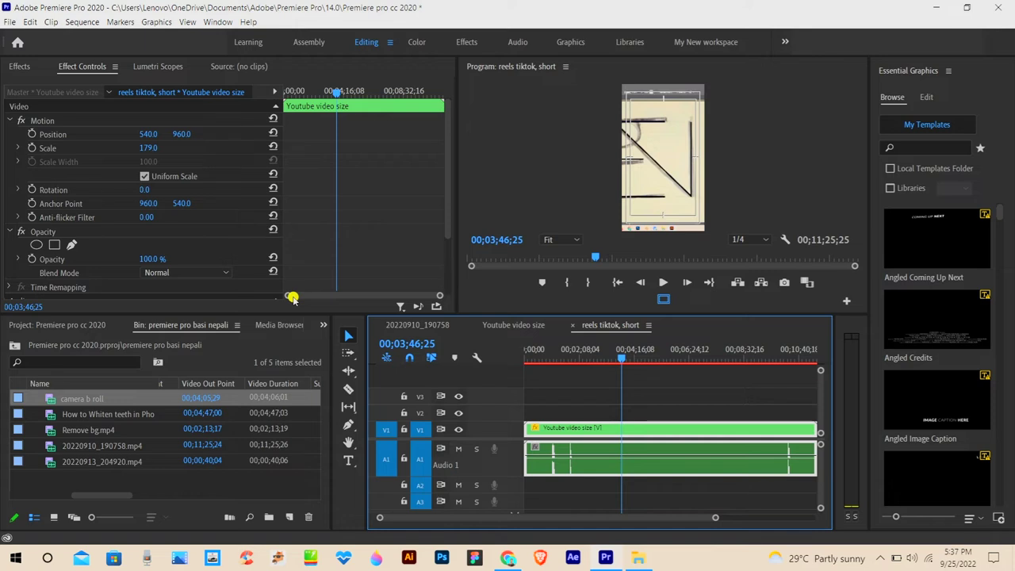
- Select How to Whiten, 20220910 and 20220913, the three clips below camera b roll
{"action": "mouse_move", "coordinate": [218, 478]}
{"action": "left_mouse_down"}
{"action": "mouse_move", "coordinate": [131, 400]}
{"action": "mouse_move", "coordinate": [111, 394]}
{"action": "left_mouse_up"}
{"action": "left_click", "coordinate": [88, 446], "text": "ctrl"}
{"action": "left_click", "coordinate": [78, 462], "text": "ctrl"}
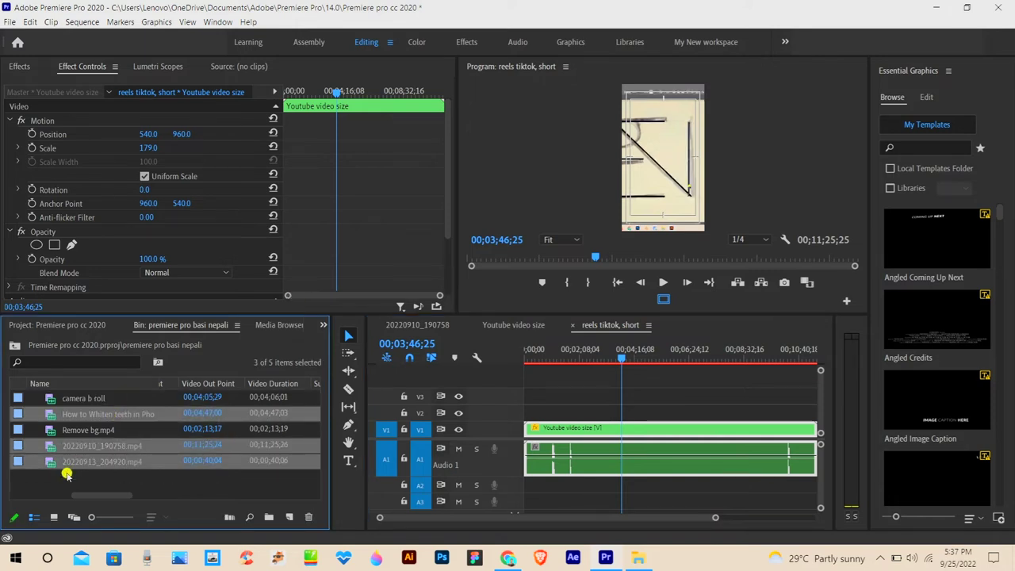
- Create a new bin named 'A roll' inside the premiere pro basi nepali bin
{"action": "left_click", "coordinate": [58, 326]}
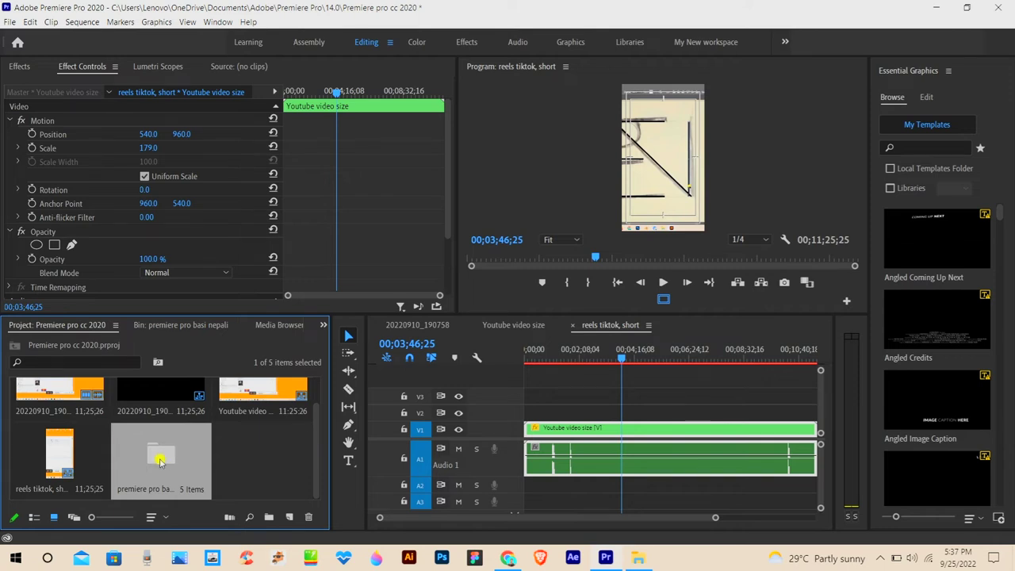
{"action": "double_click", "coordinate": [159, 459]}
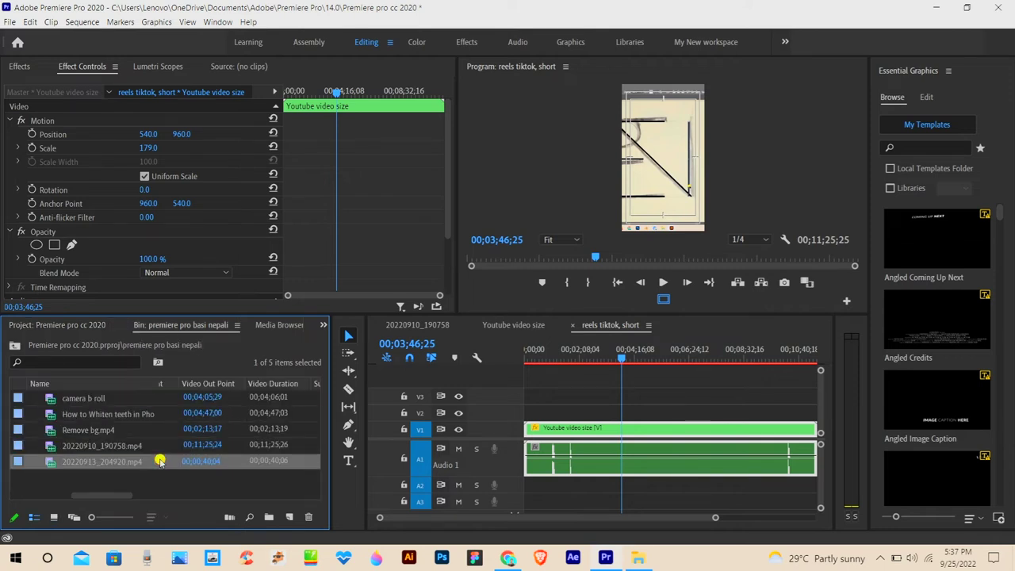
{"action": "left_click", "coordinate": [268, 518]}
{"action": "type", "text": "A roll"}
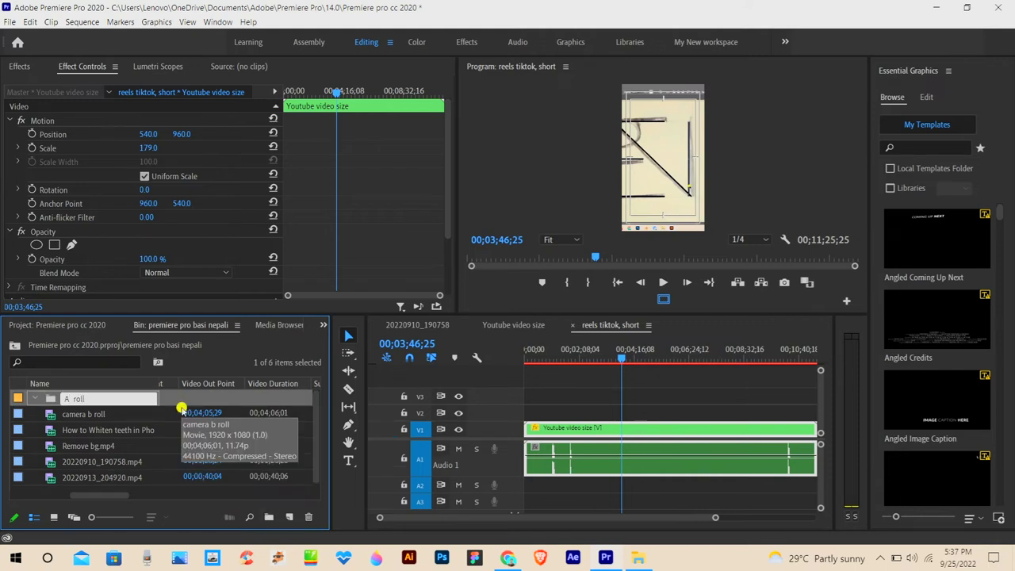
{"action": "key", "text": "Tab"}
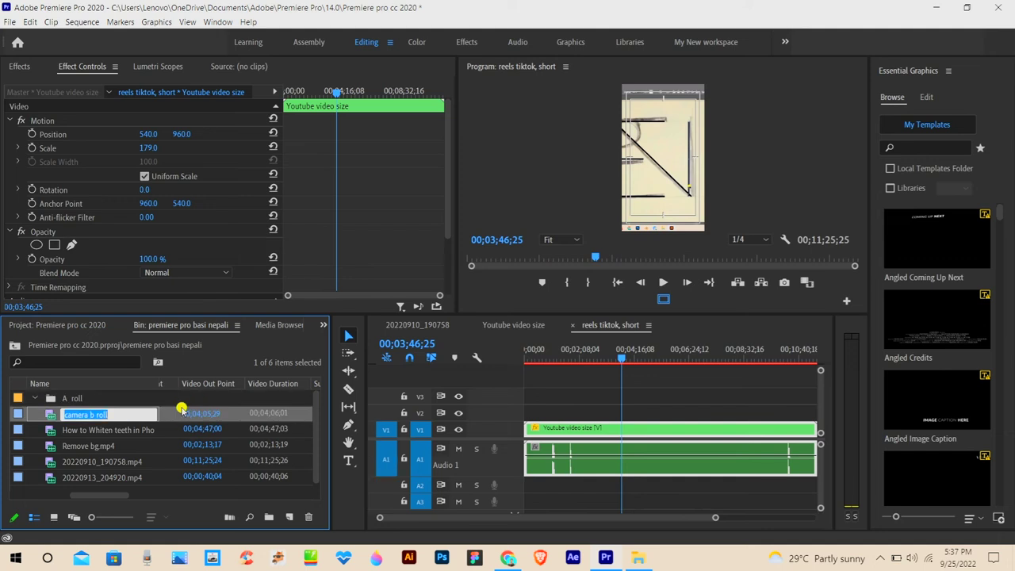
{"action": "left_click", "coordinate": [182, 495]}
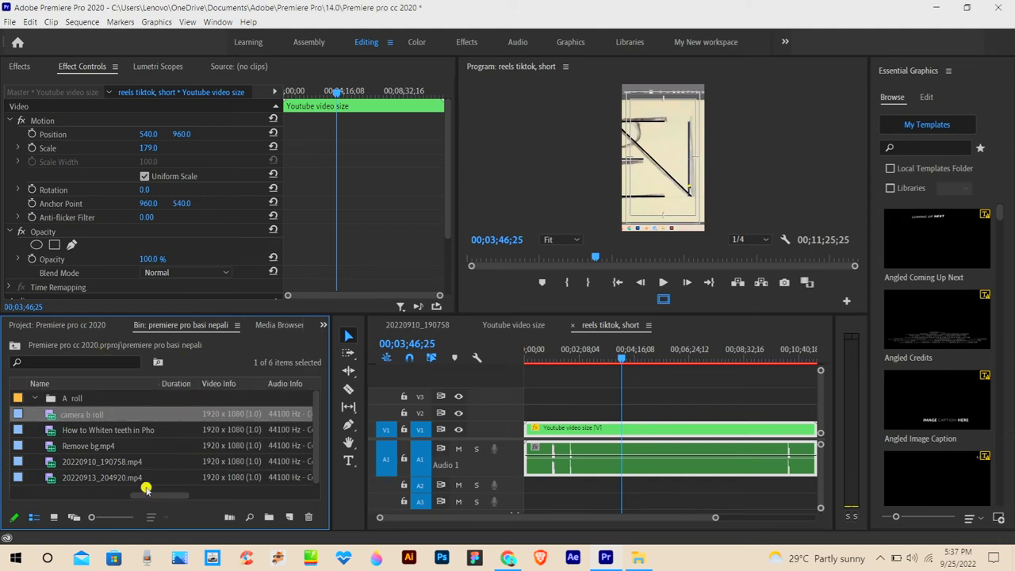
- Move Remove bg.mp4, 20220910_190758.mp4 and 20220913_204920.mp4 into A roll and collapse it
{"action": "left_click", "coordinate": [103, 478]}
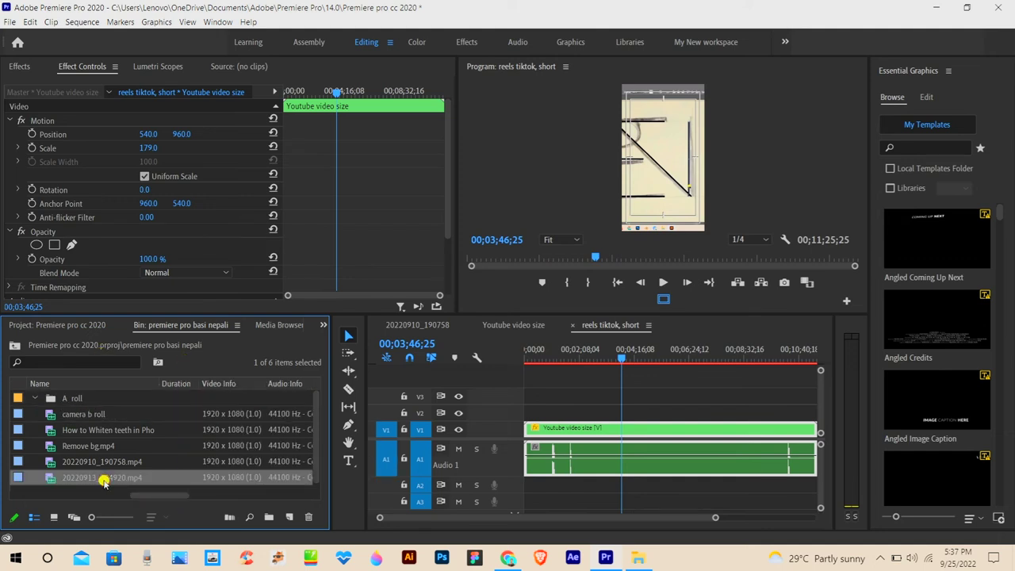
{"action": "left_click", "coordinate": [101, 461], "text": "shift"}
{"action": "left_click", "coordinate": [97, 447], "text": "shift"}
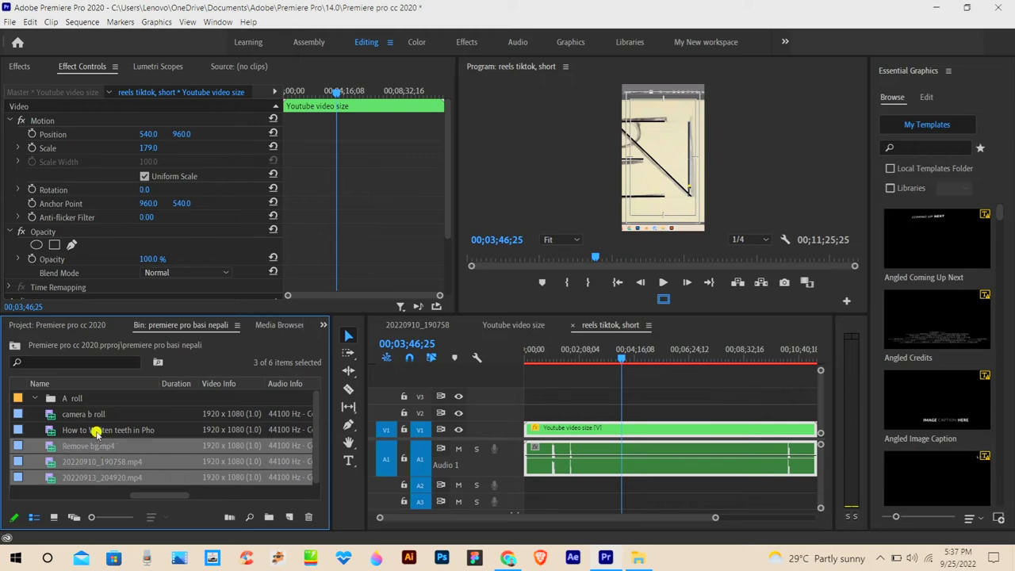
{"action": "left_click_drag", "start_coordinate": [86, 447], "coordinate": [58, 398]}
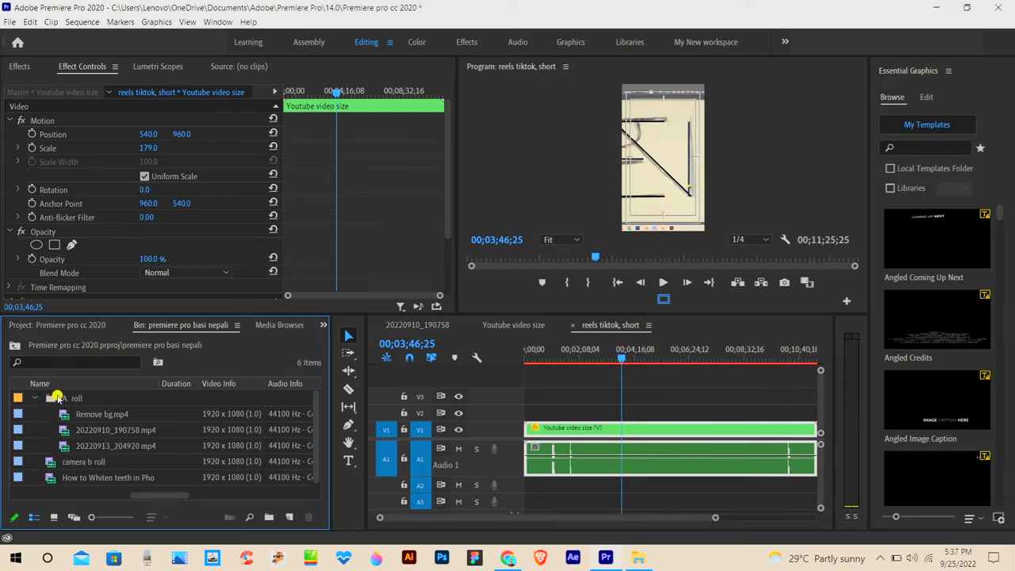
{"action": "left_click", "coordinate": [34, 398]}
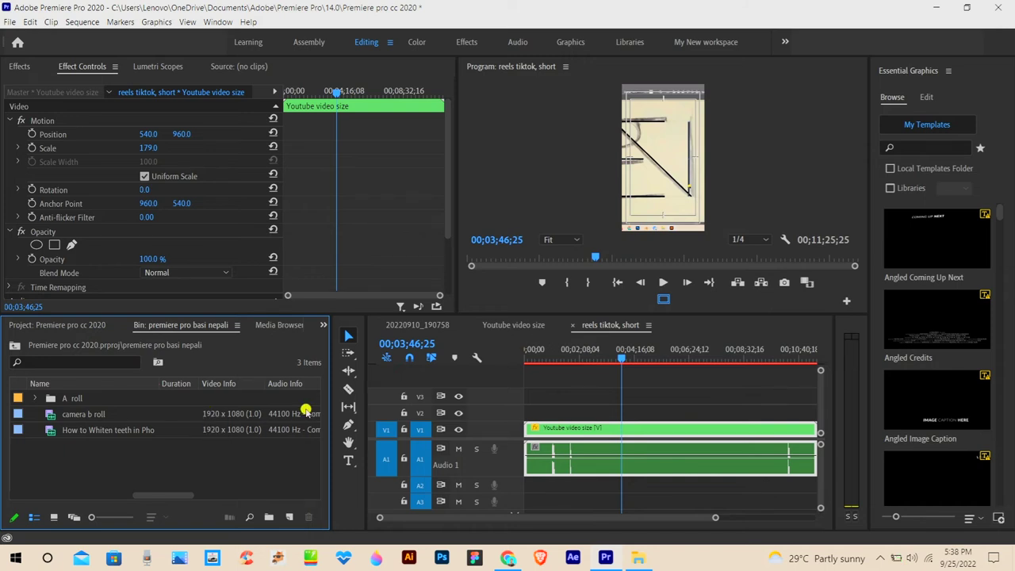
- Open File Explorer and place its window beside Premiere
{"action": "mouse_move", "coordinate": [622, 359]}
{"action": "left_mouse_down"}
{"action": "mouse_move", "coordinate": [586, 366]}
{"action": "mouse_move", "coordinate": [636, 358]}
{"action": "left_mouse_up"}
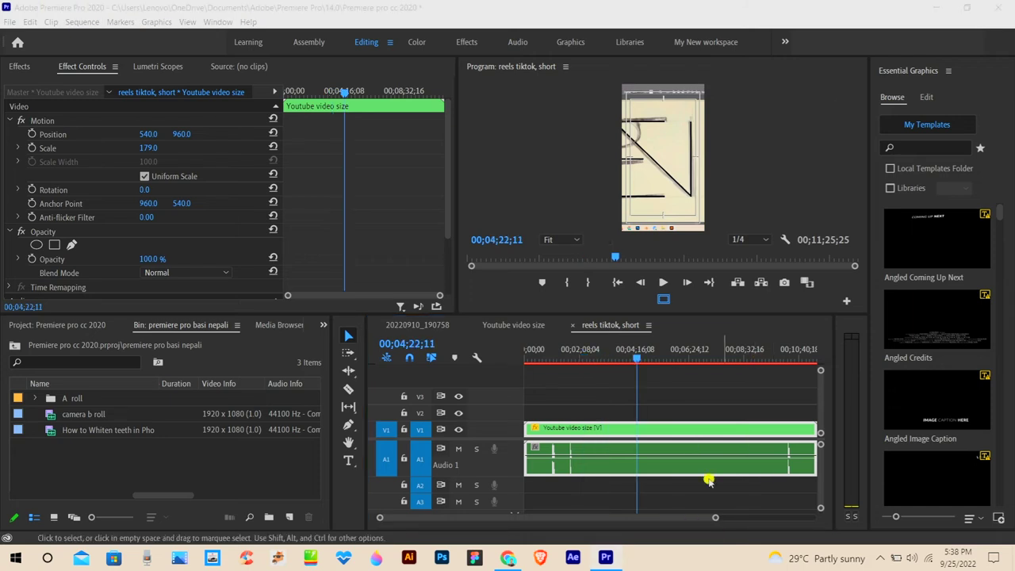
{"action": "key", "text": "super+e"}
{"action": "left_click_drag", "start_coordinate": [645, 107], "coordinate": [791, 49]}
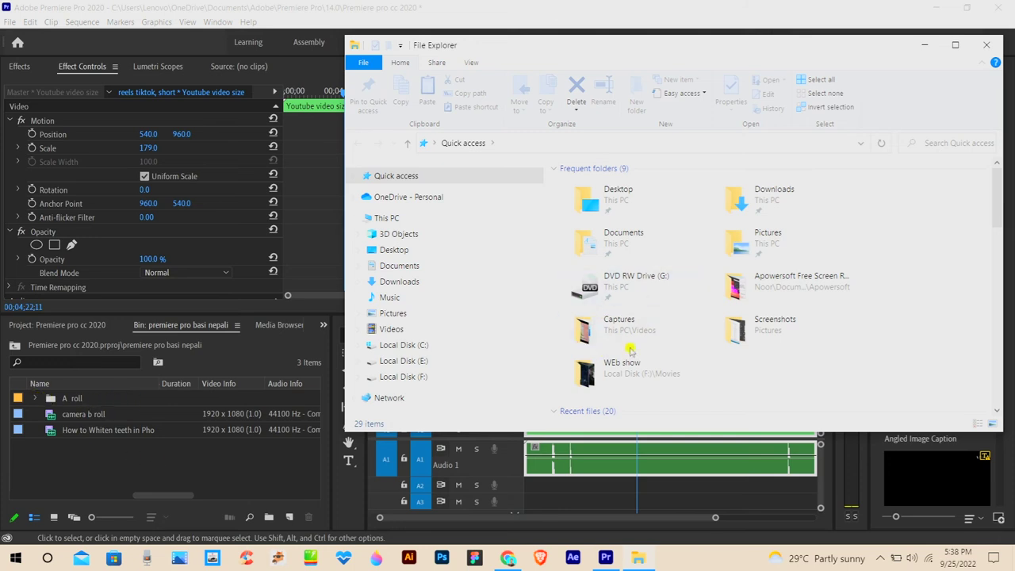
- Drag video.mp4 from the Downloads folder into the premiere pro basi nepali bin
{"action": "left_click", "coordinate": [409, 268]}
{"action": "left_click", "coordinate": [409, 284]}
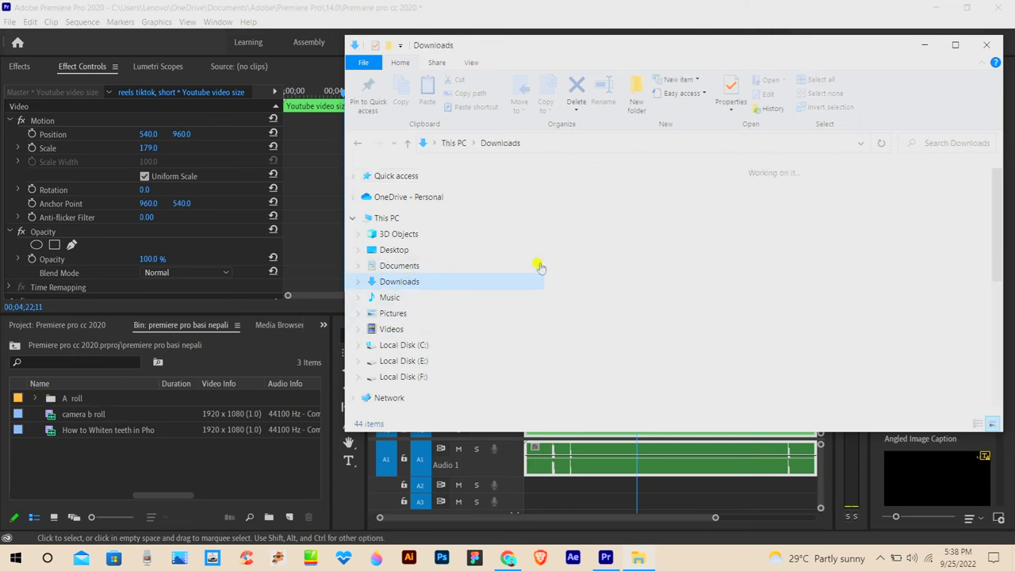
{"action": "left_click_drag", "start_coordinate": [588, 226], "coordinate": [232, 474]}
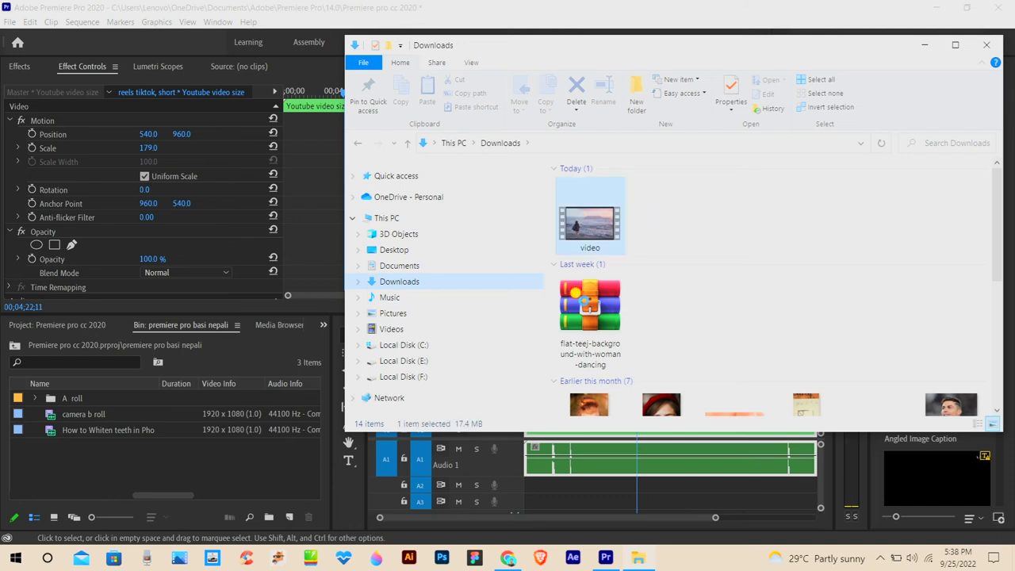
{"action": "left_click_drag", "start_coordinate": [246, 475], "coordinate": [246, 474]}
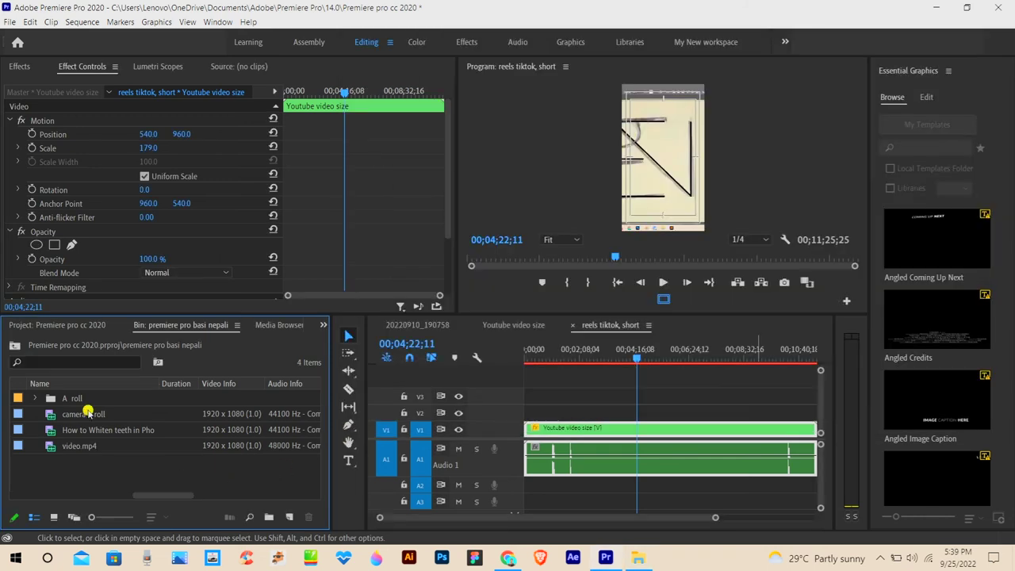
{"action": "left_click", "coordinate": [86, 449]}
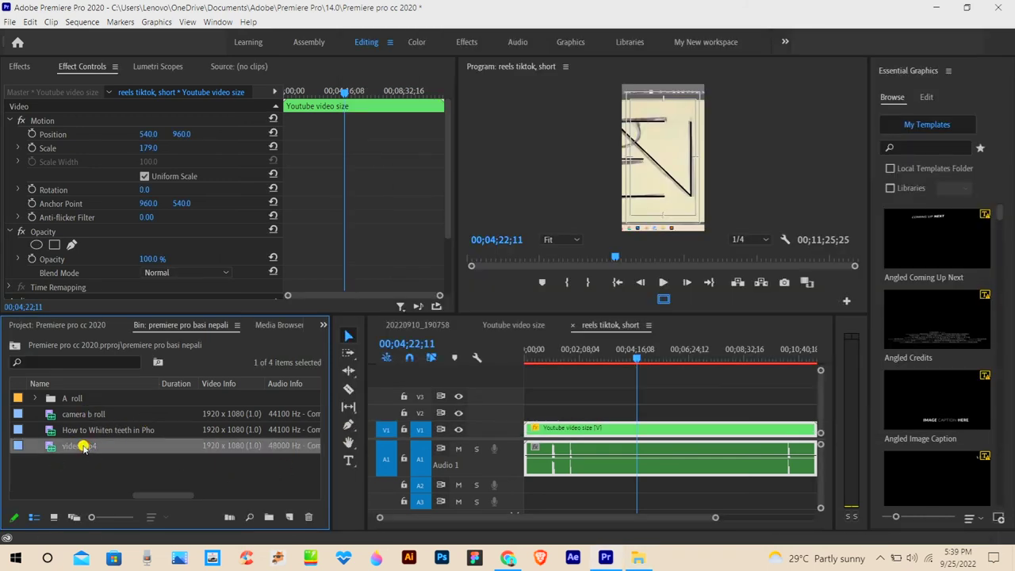
{"action": "left_click_drag", "start_coordinate": [640, 362], "coordinate": [540, 372]}
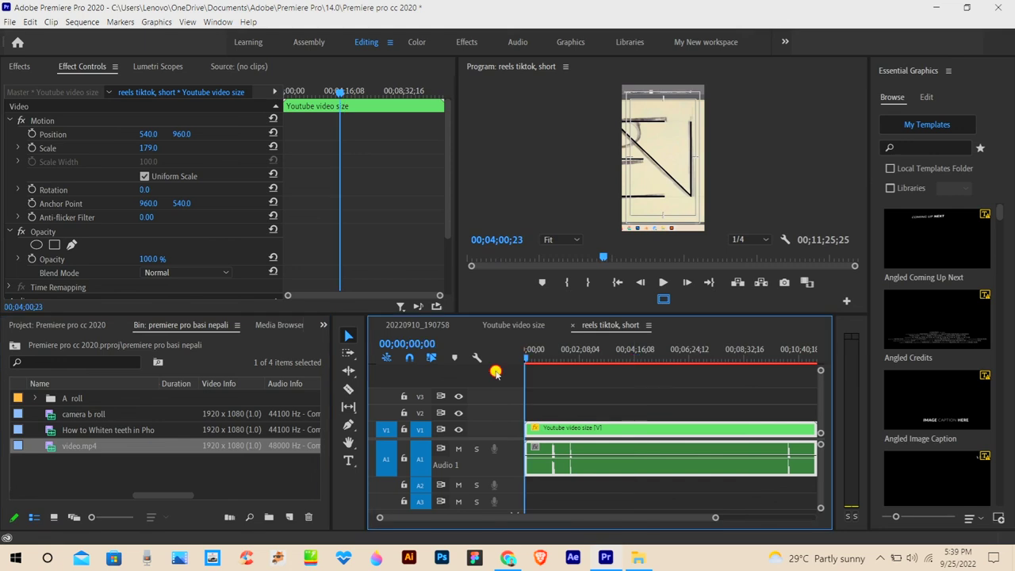